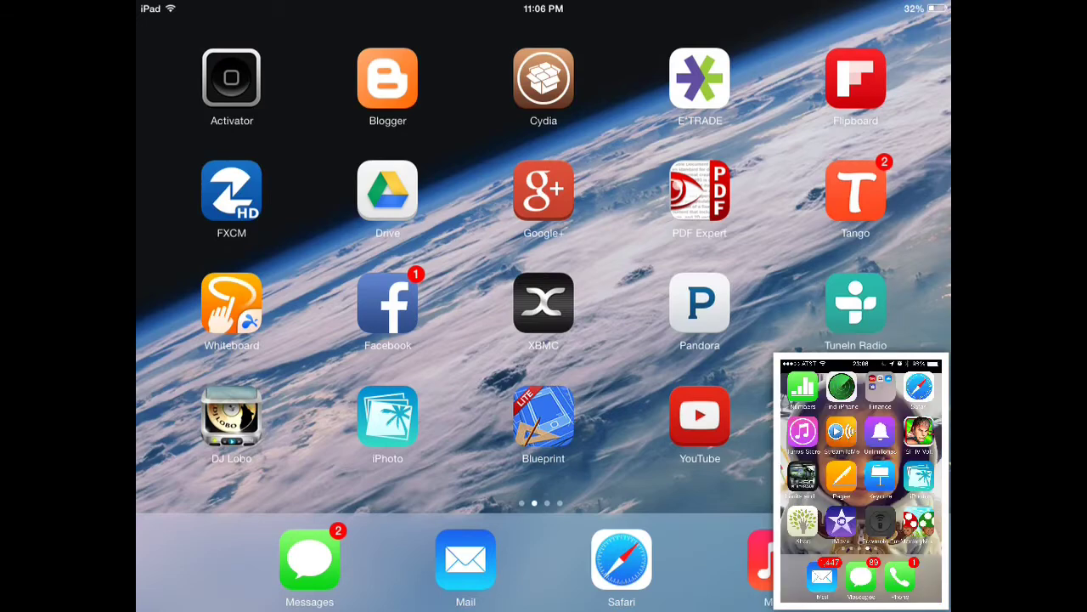
Step: Launch XBMC on the iPad and review the Remote control options in its Services settings
click(544, 302)
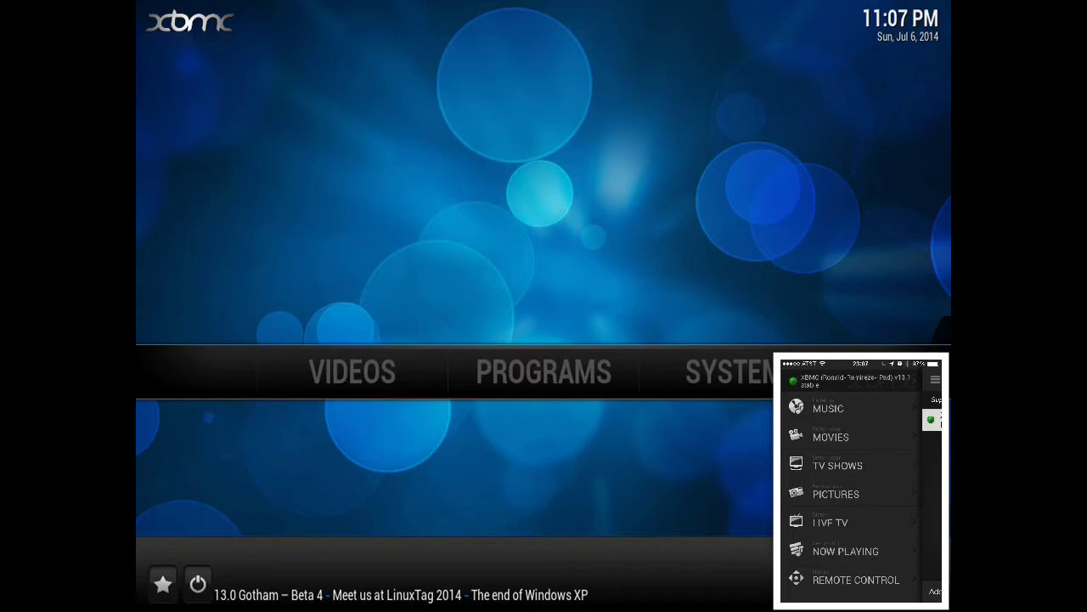
click(729, 360)
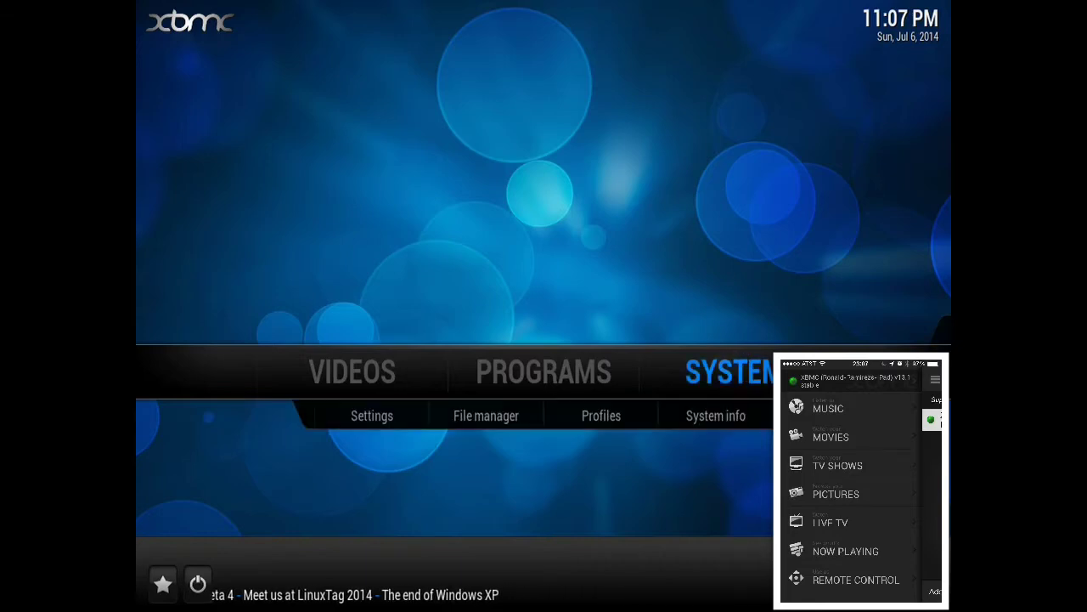
key(Return)
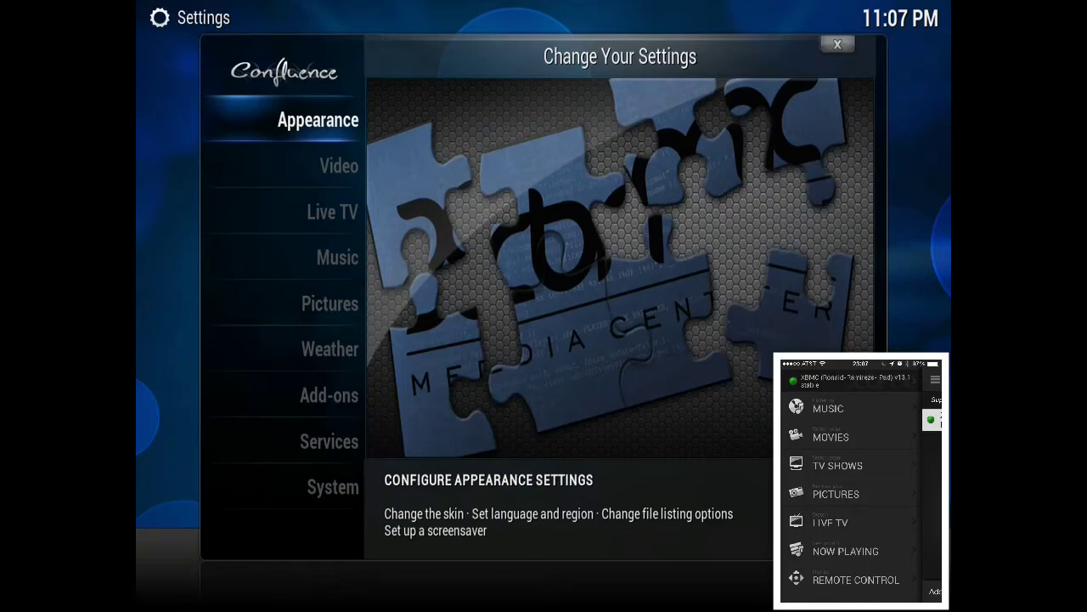
click(335, 439)
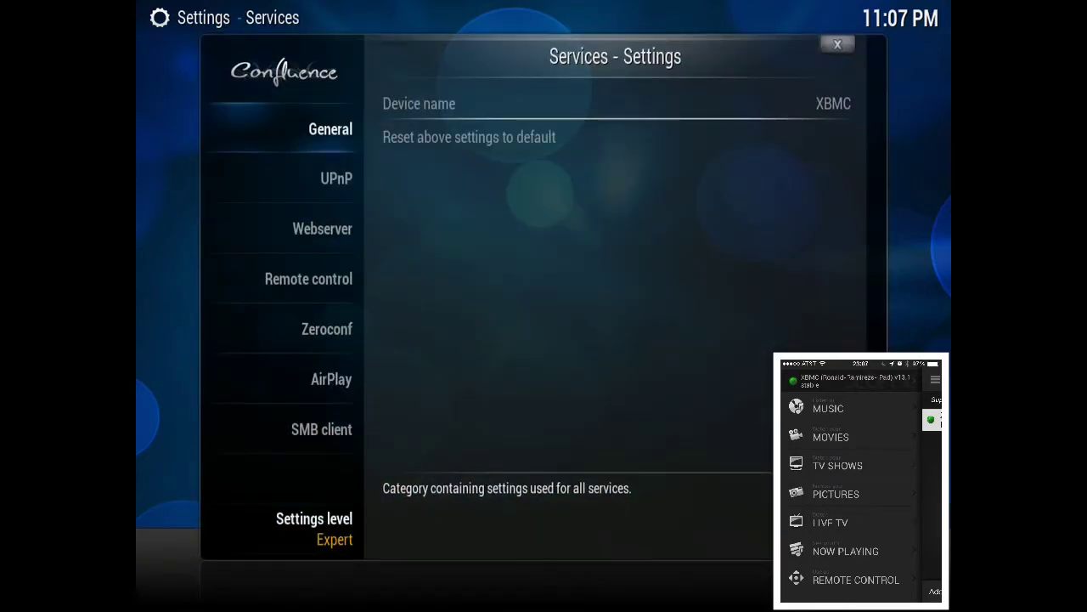
click(326, 277)
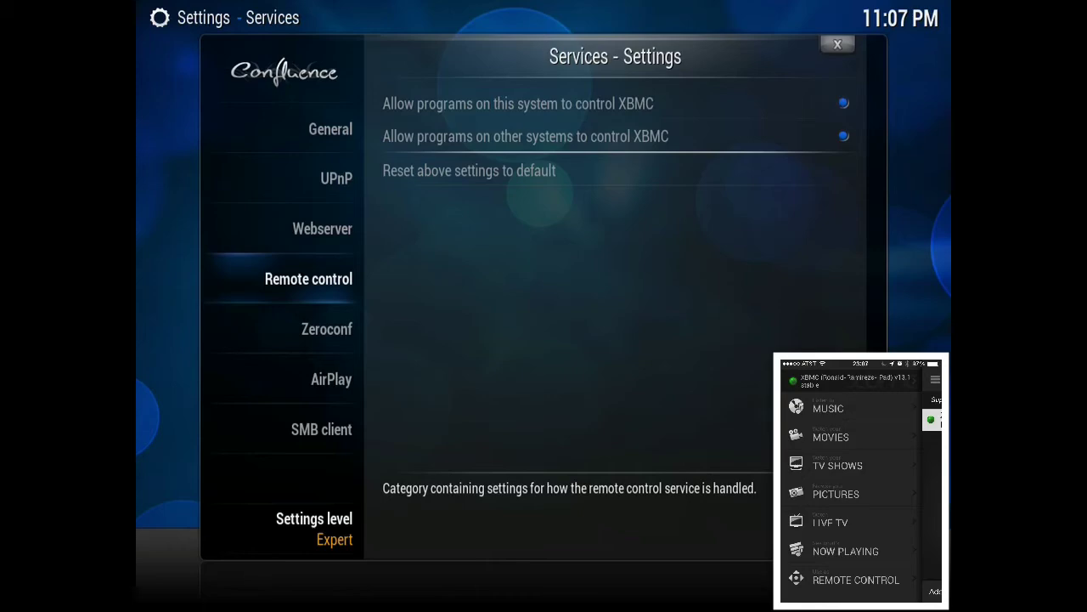
key(Escape)
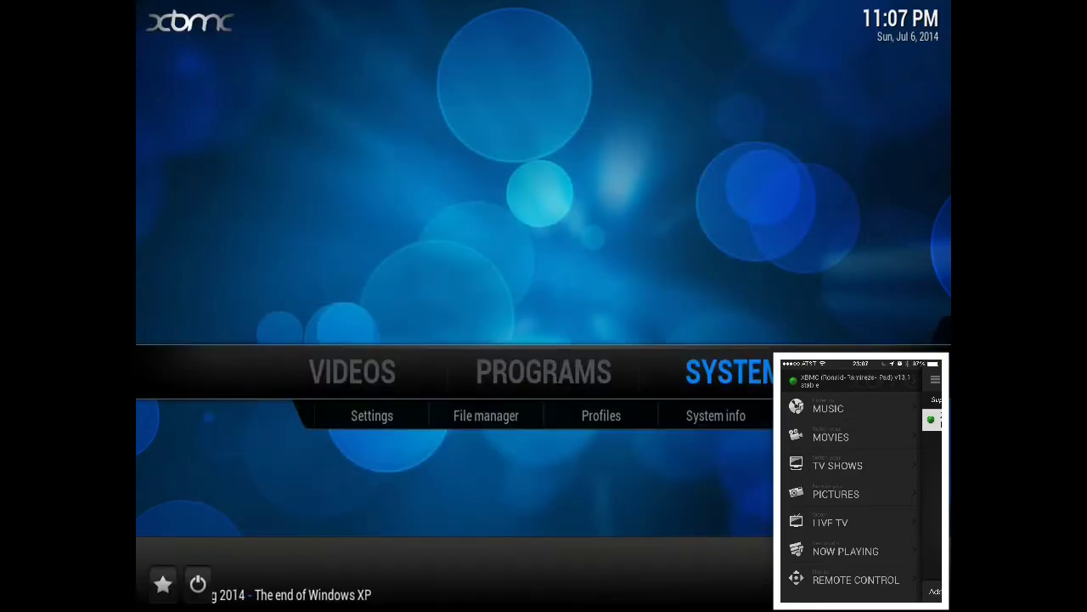
Step: Review the Webserver options for HTTP control in the Services settings, then leave the settings
key(Return)
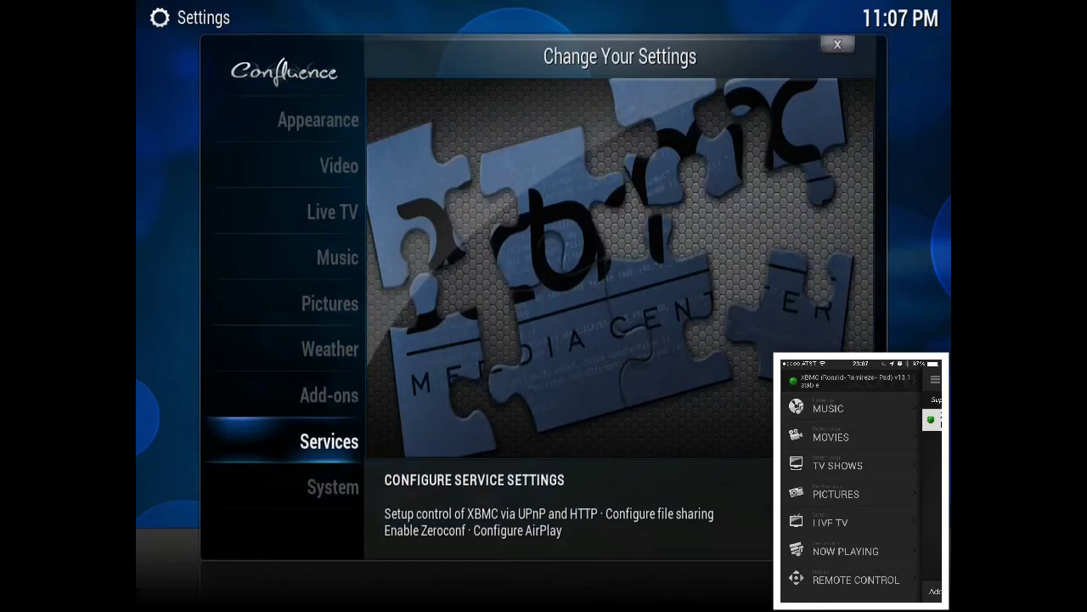
key(Return)
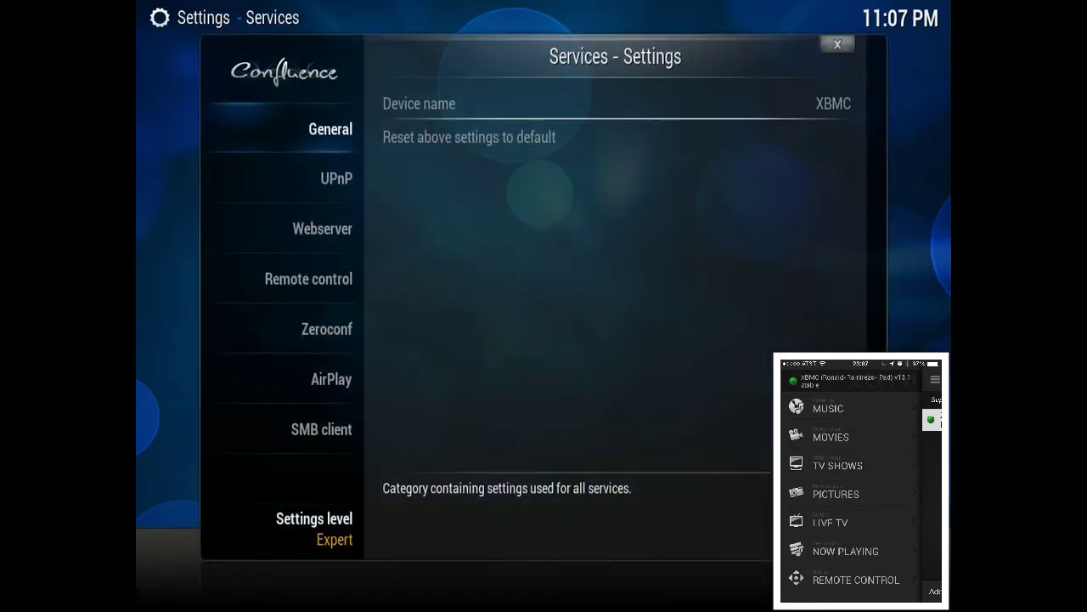
key(Down)
key(Down)
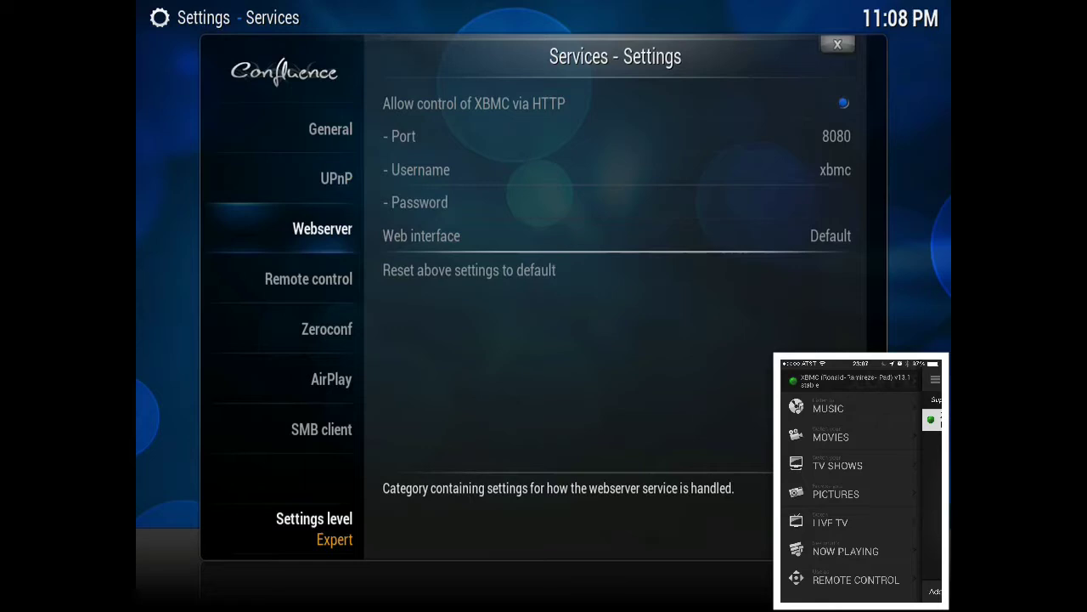
key(Escape)
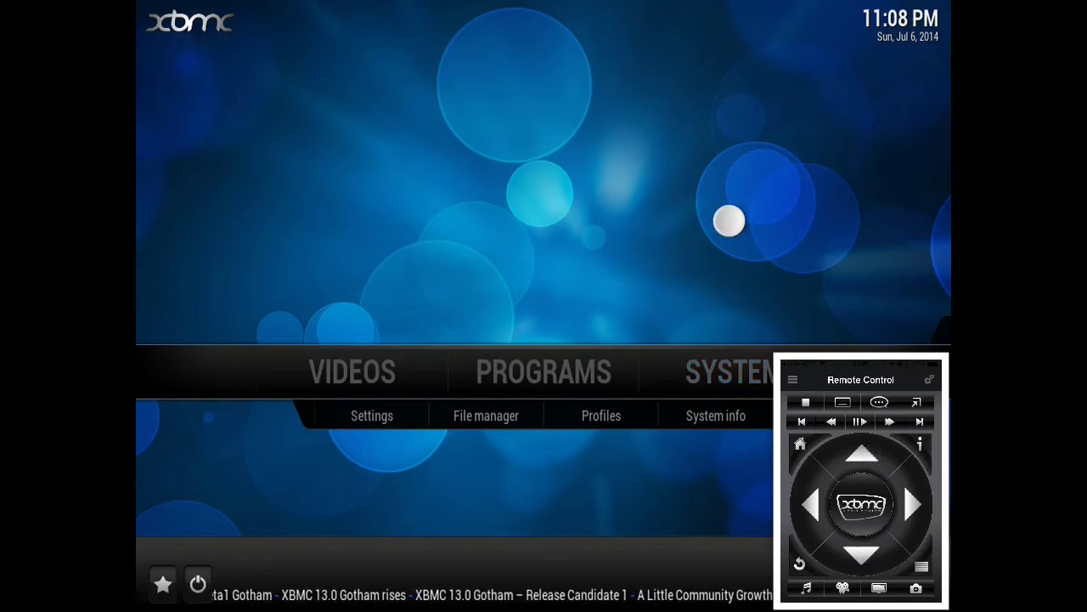
Step: Use the phone remote to move the home screen selection to the Mash Up add-on under Videos
key(Left)
key(Left)
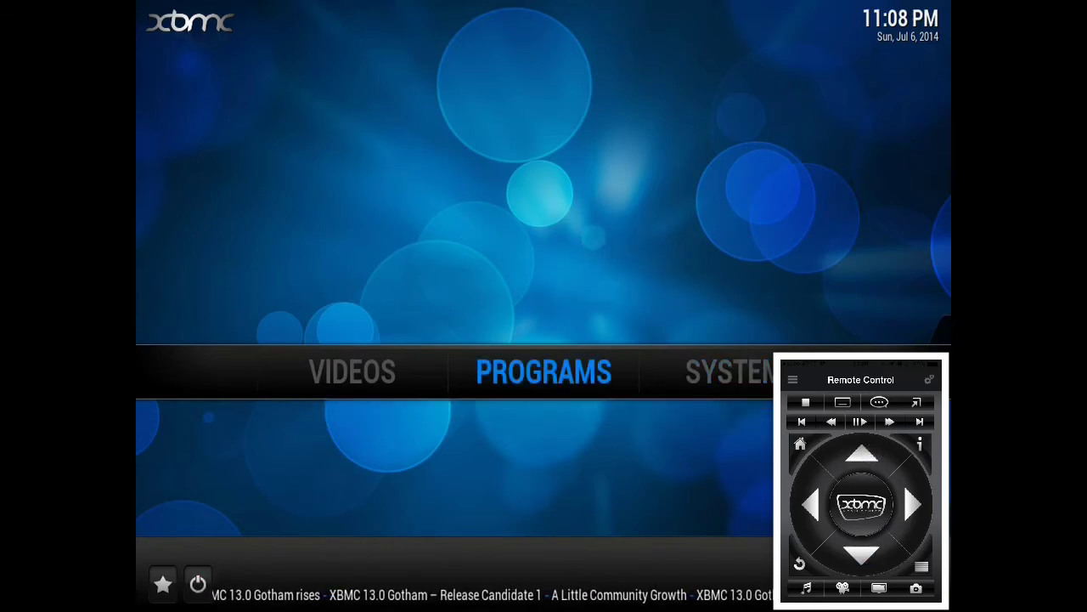
key(Down)
key(Down)
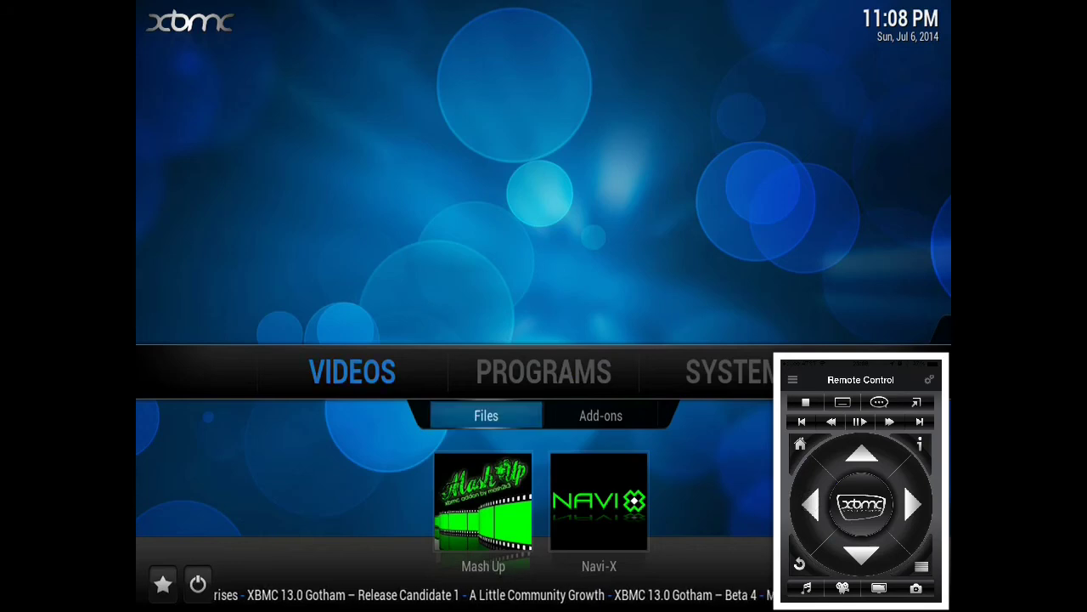
key(Down)
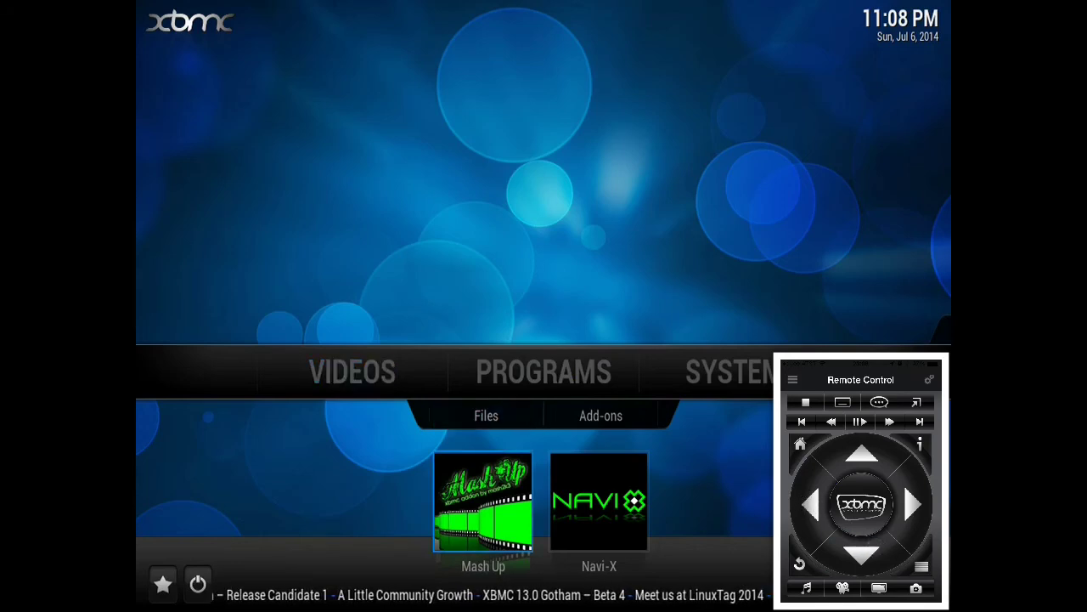
Step: Look through the Movies, Pictures, TV Shows and Music libraries in the phone remote app
click(792, 380)
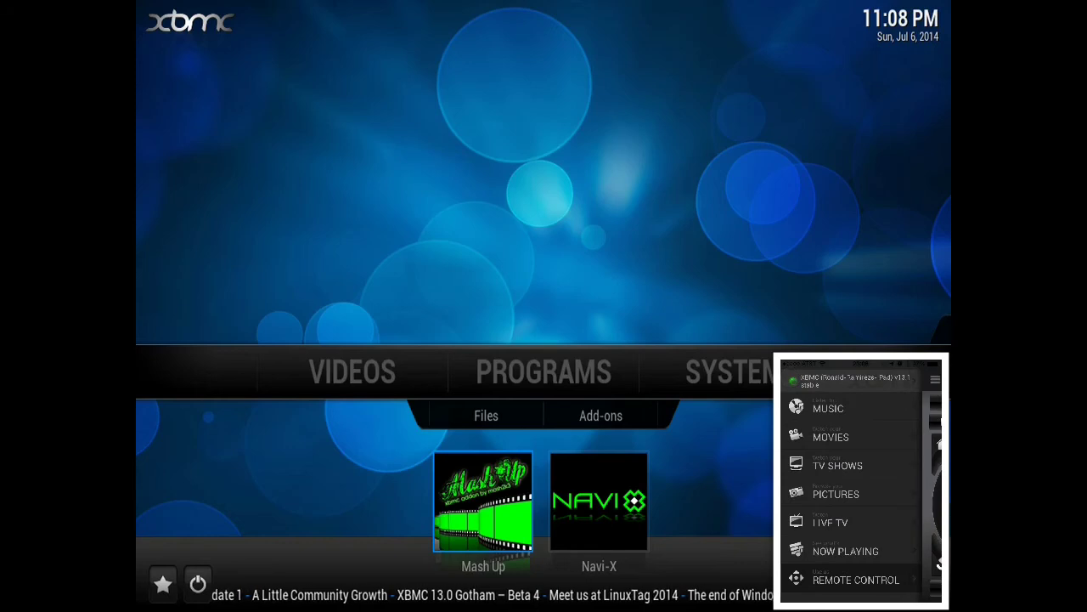
click(881, 433)
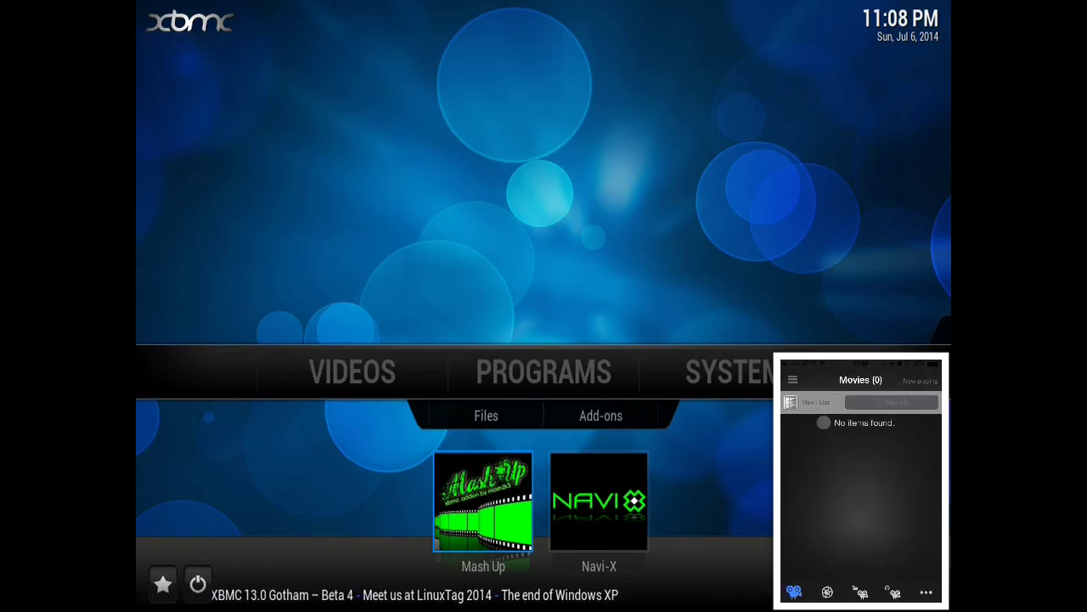
mouse_move(886, 499)
mouse_down()
mouse_move(865, 530)
mouse_move(880, 484)
mouse_up()
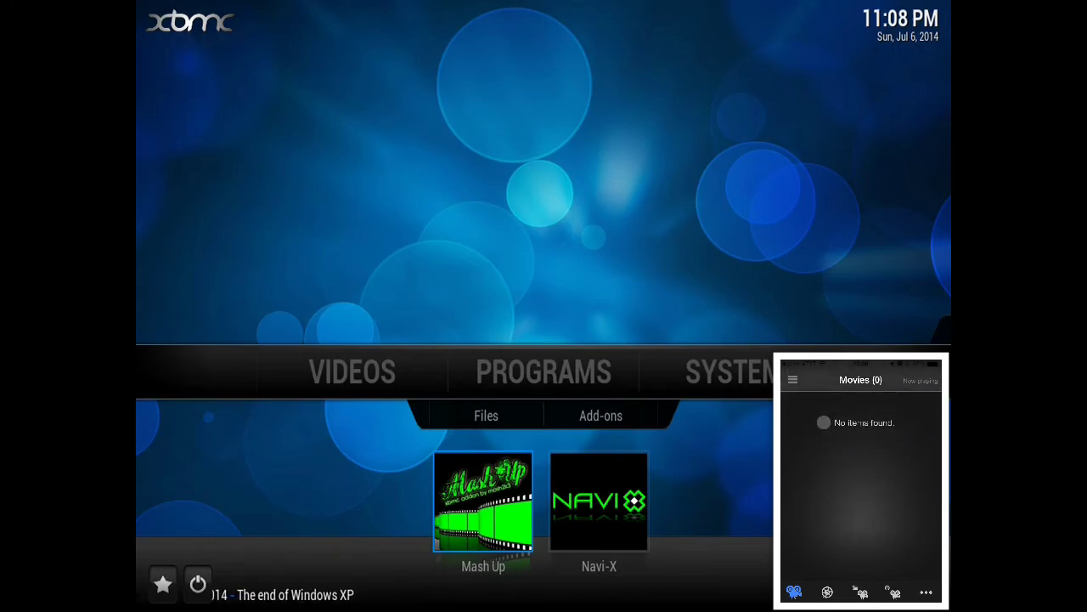
click(793, 380)
click(836, 493)
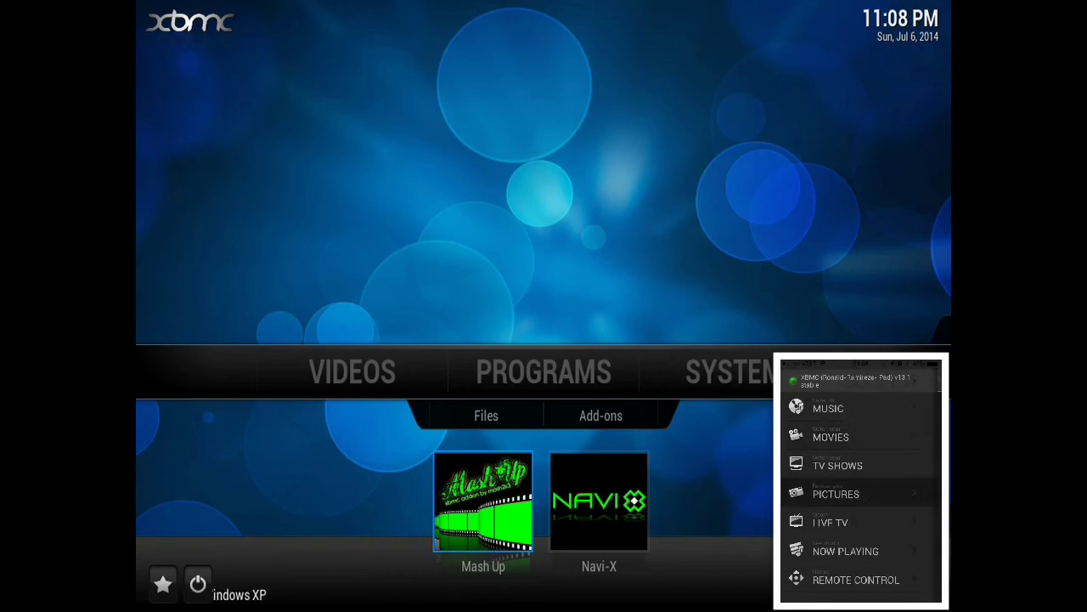
click(793, 380)
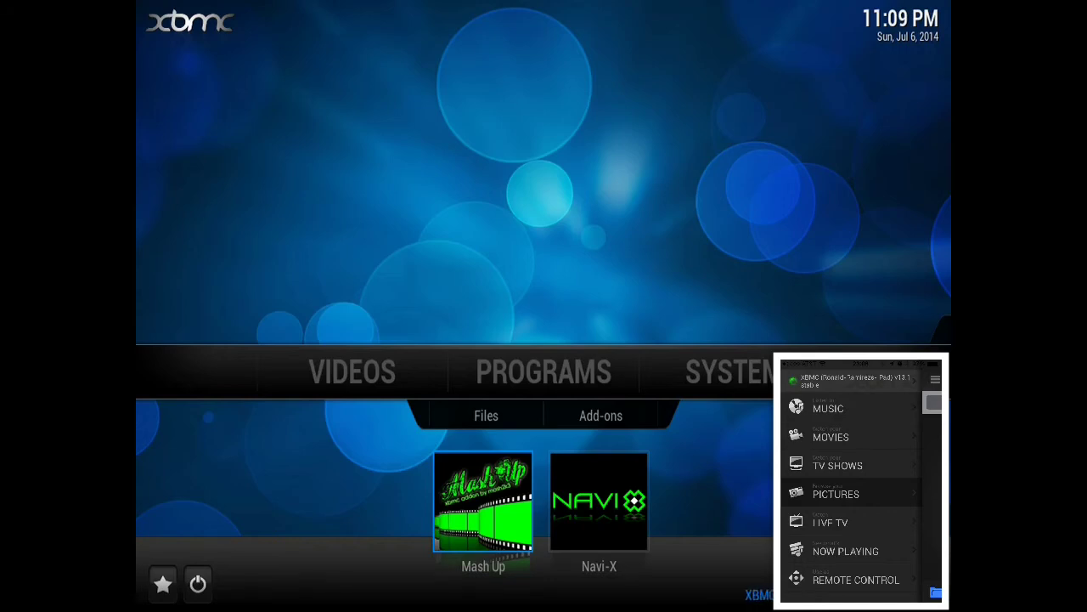
click(879, 464)
click(792, 380)
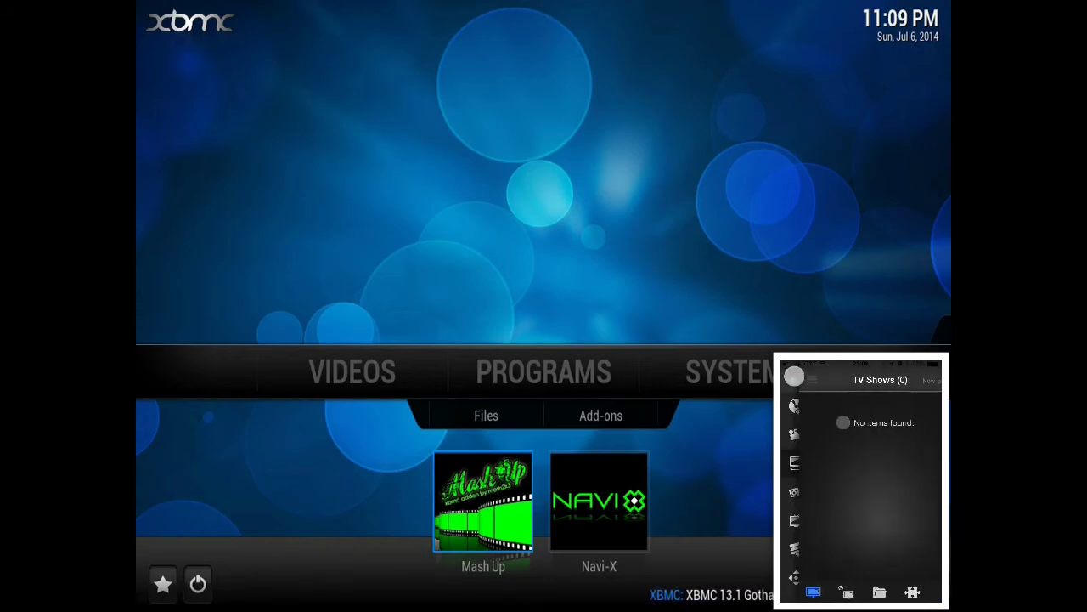
click(878, 408)
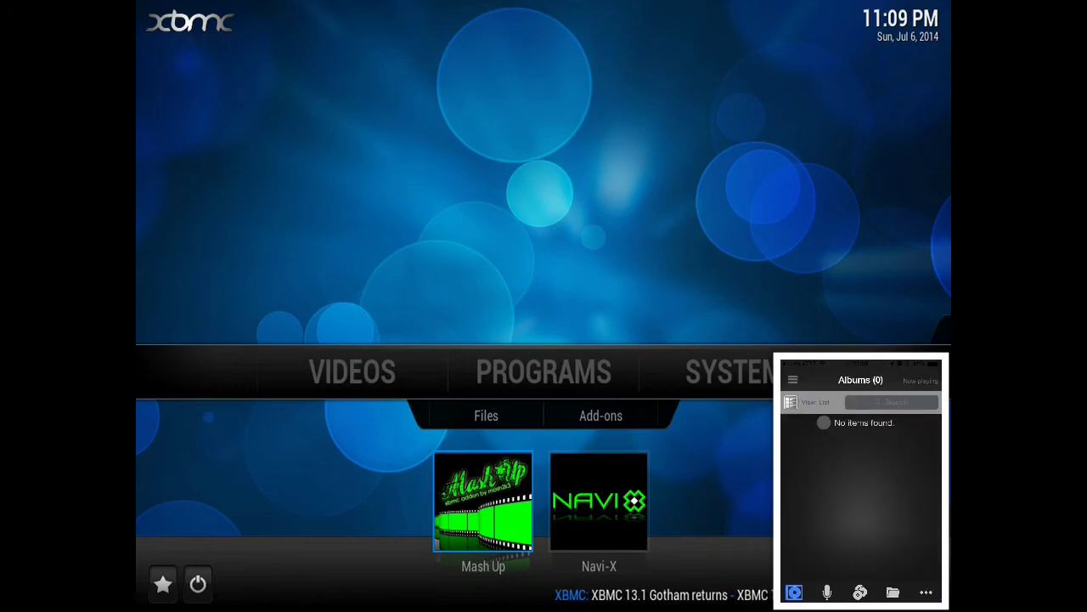
Step: Bring back the phone's Remote Control and use it to browse the Mash Up add-on's categories as far as Fixes
click(793, 380)
click(881, 584)
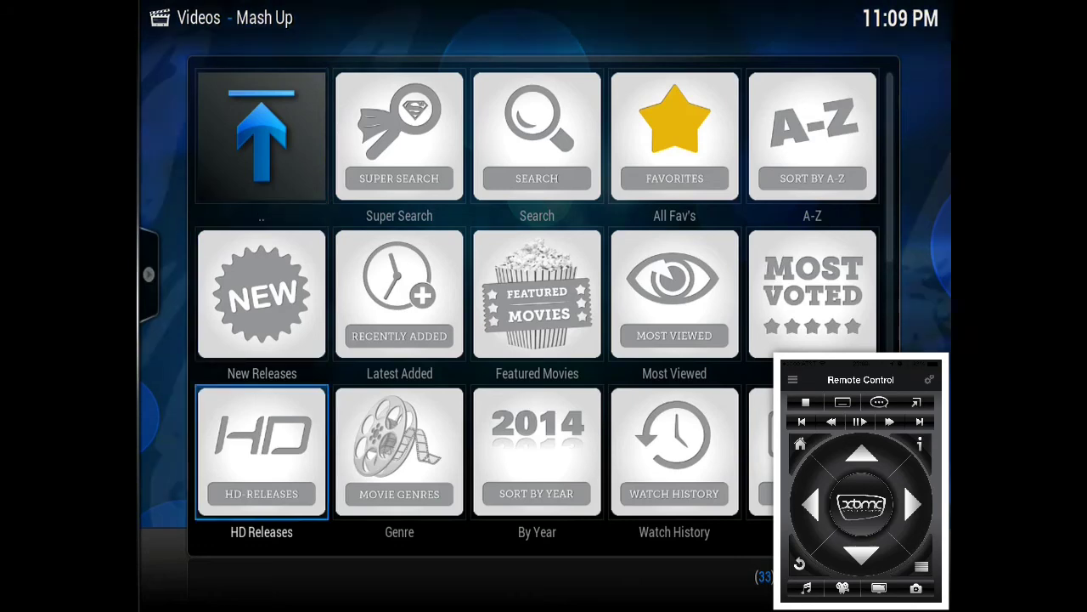
key(Down)
key(Down)
key(Right)
key(Right)
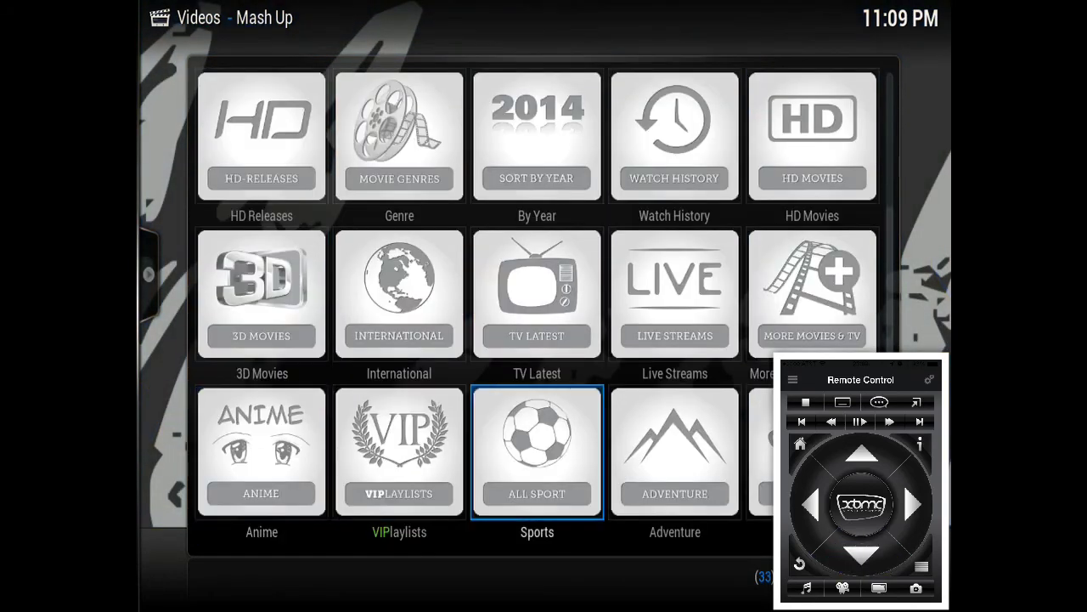
key(Right)
key(Up)
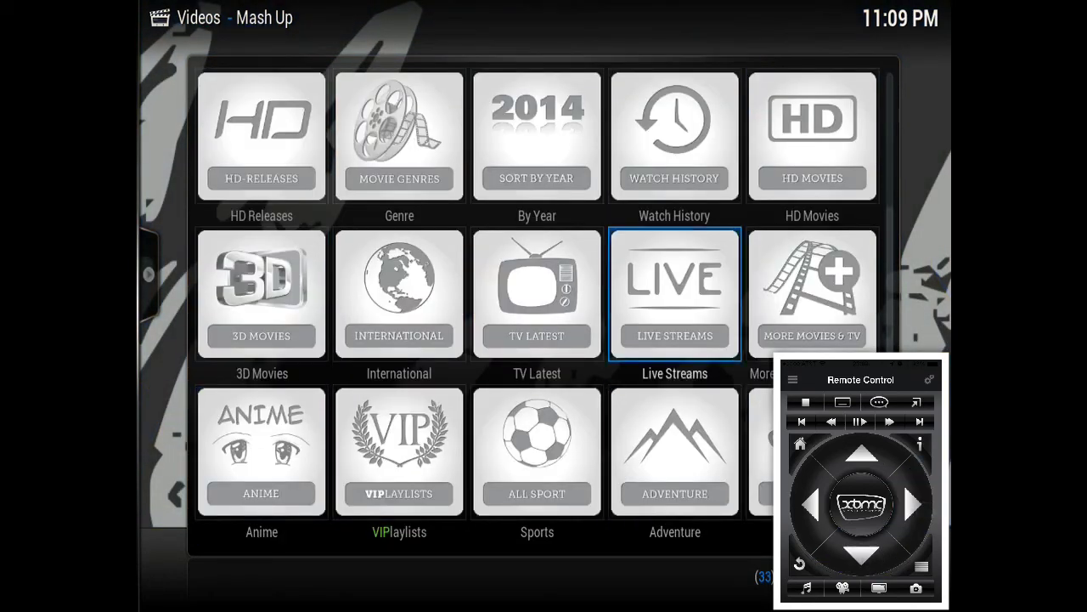
key(Left)
key(Down)
key(Down)
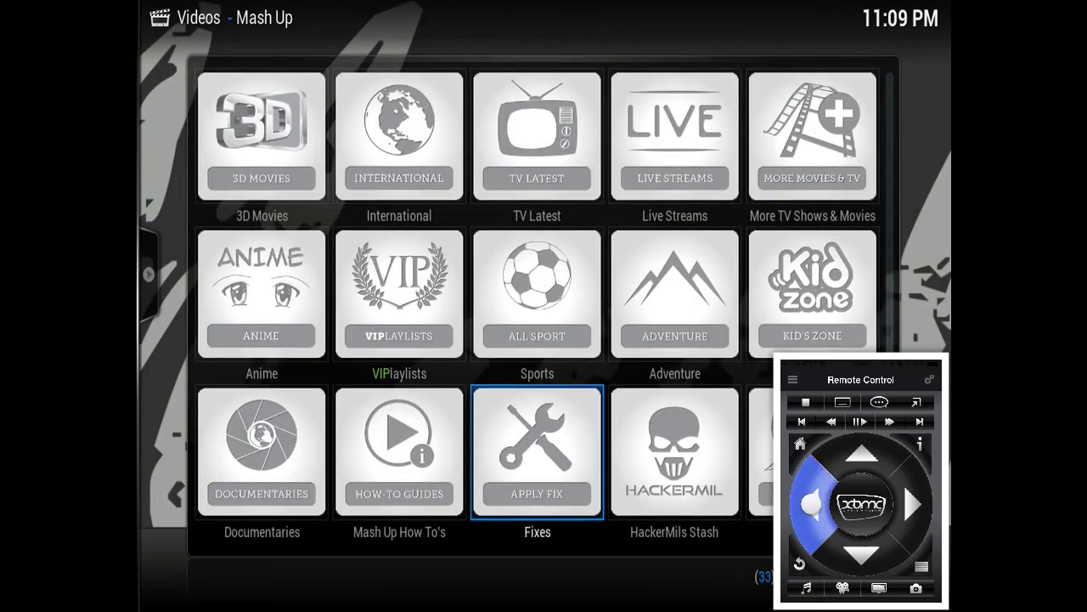
Step: Return to the XBMC home screen with the remote and move the selection past Programs to System
key(Escape)
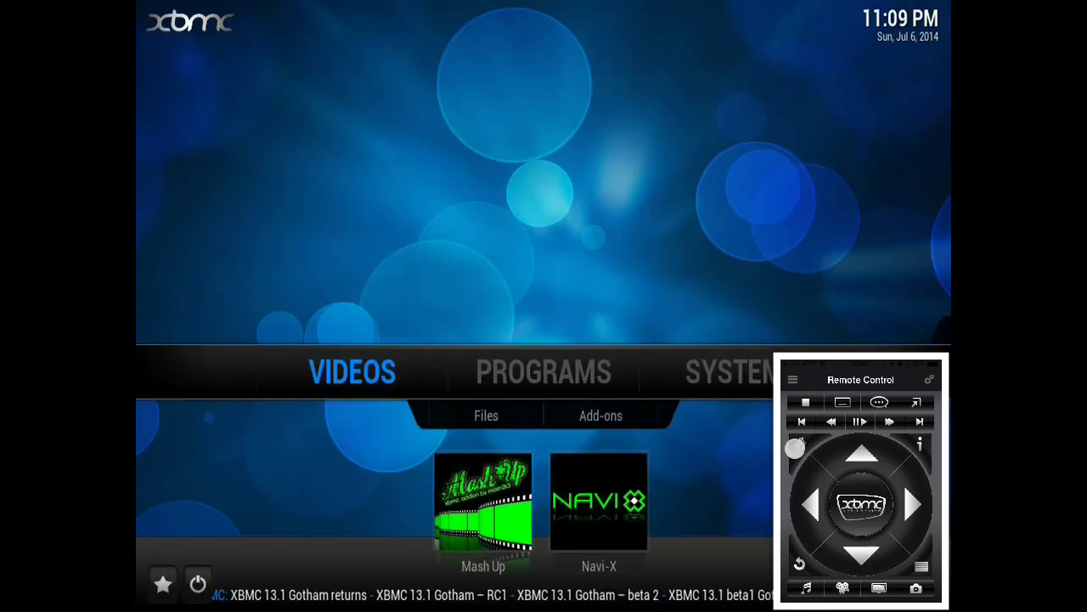
key(Right)
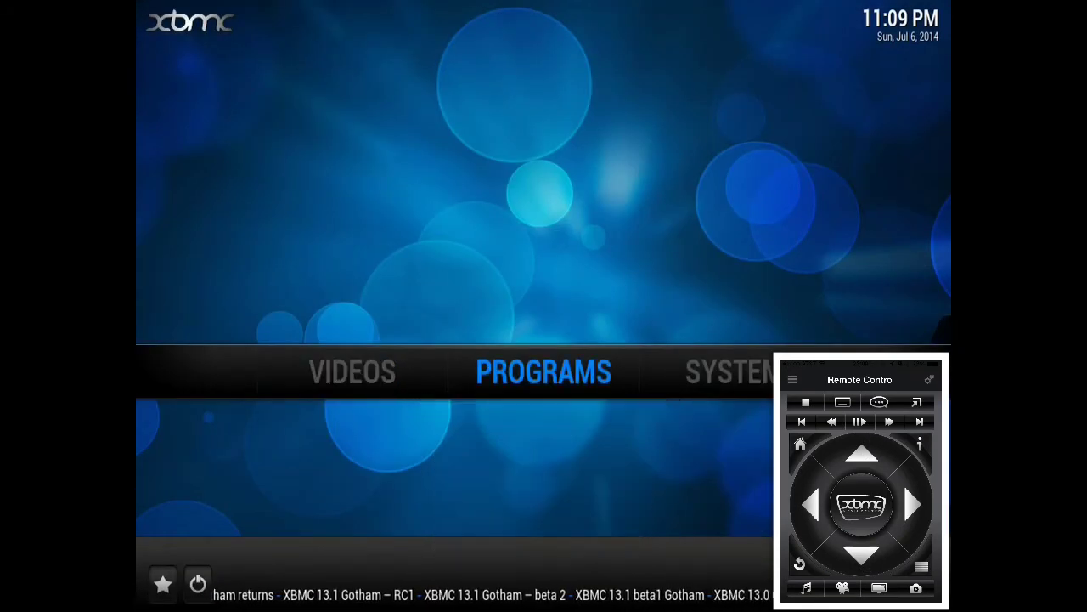
key(Down)
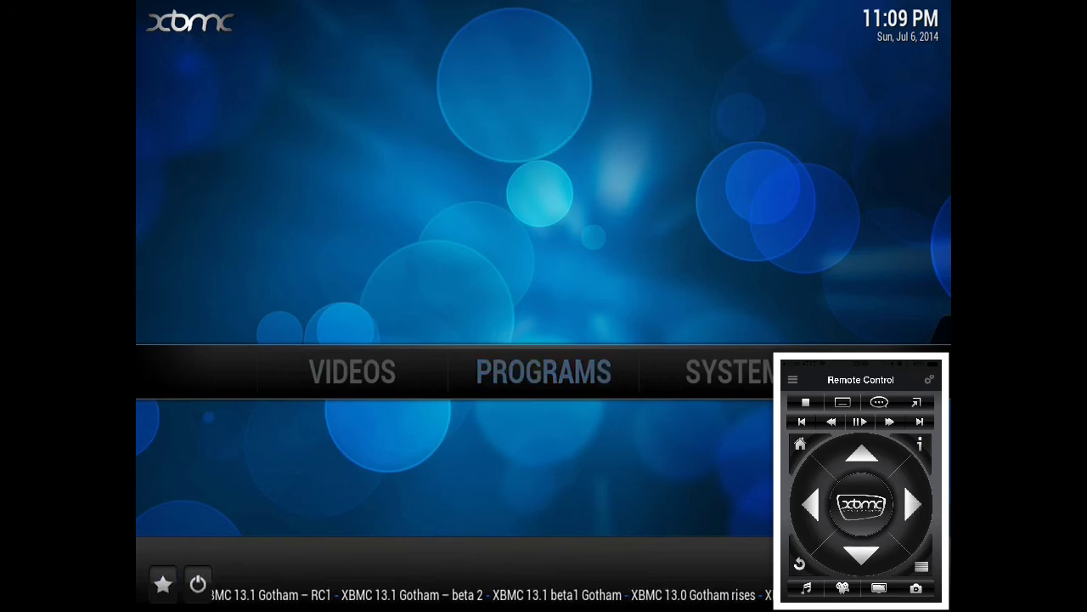
key(Up)
key(Right)
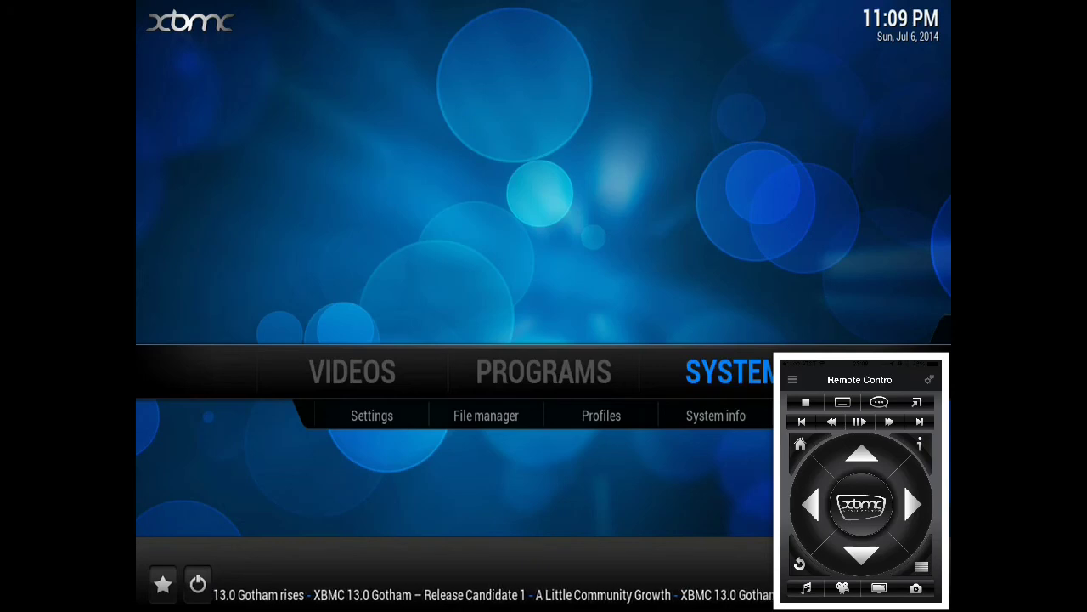
Step: Try the subtitles function on the phone's Remote Control
click(843, 402)
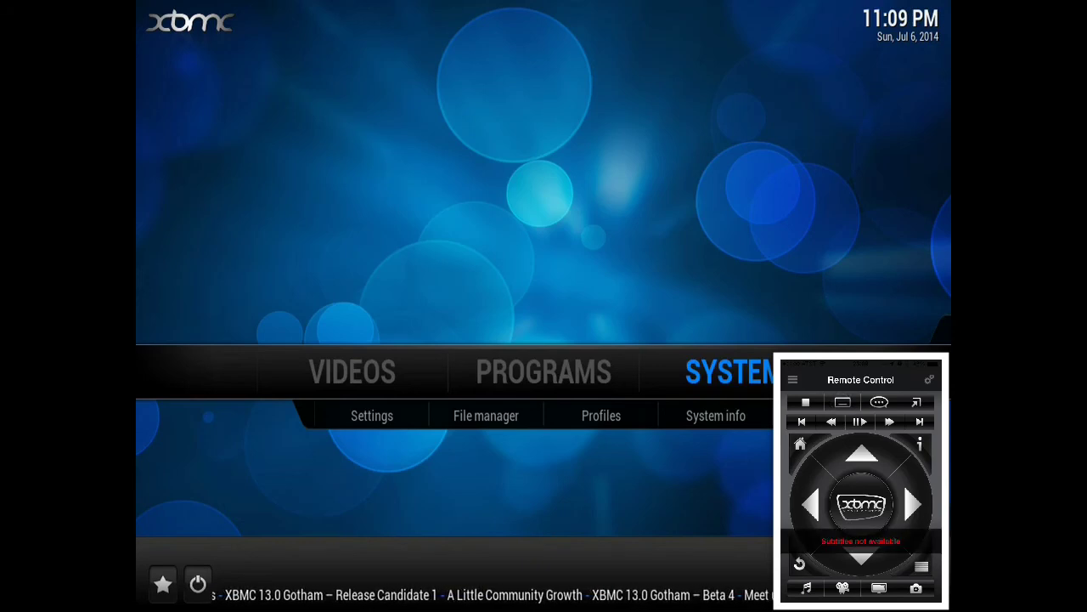
click(843, 402)
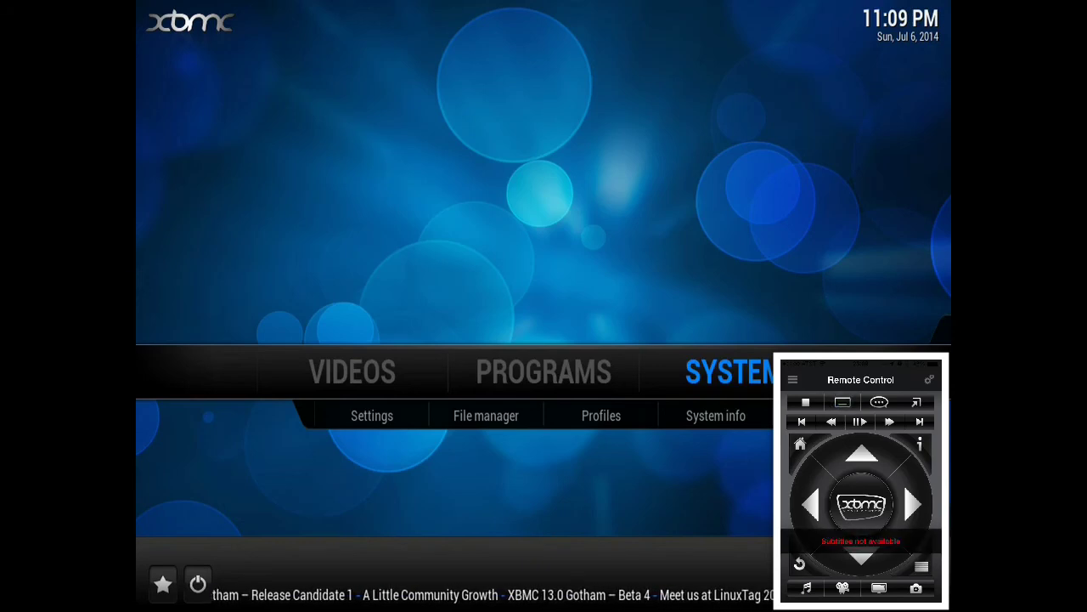